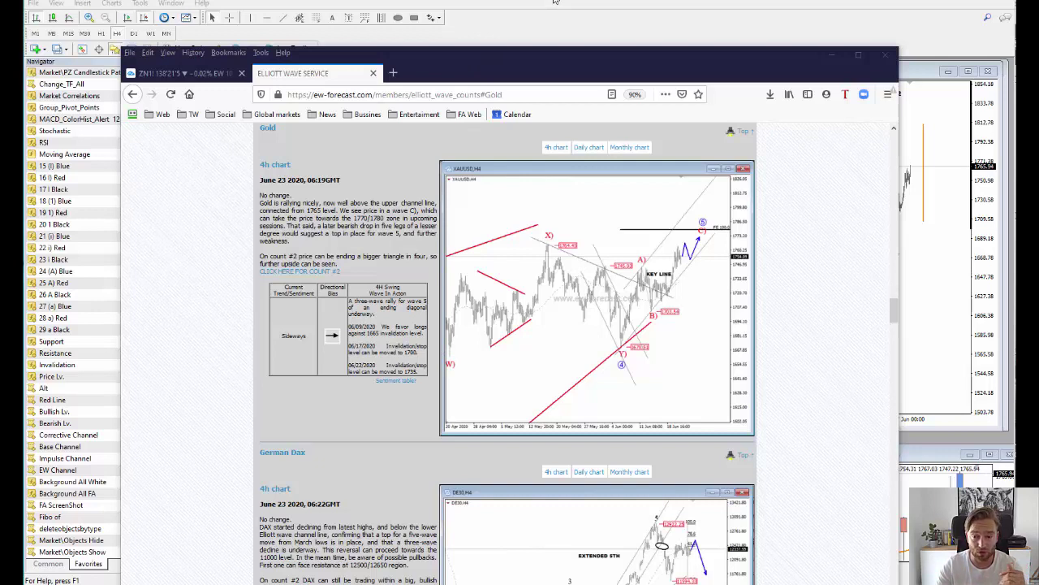
Bring MetaTrader forward, review the XAUUSD daily wave count, then return to the XAUUSD H4 chart.
click(555, 1)
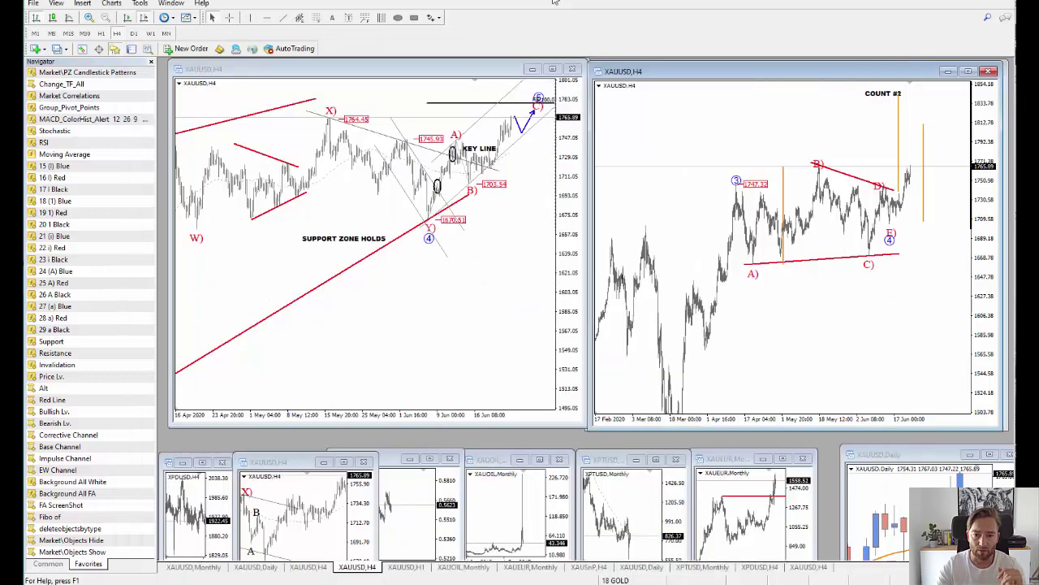
click(257, 567)
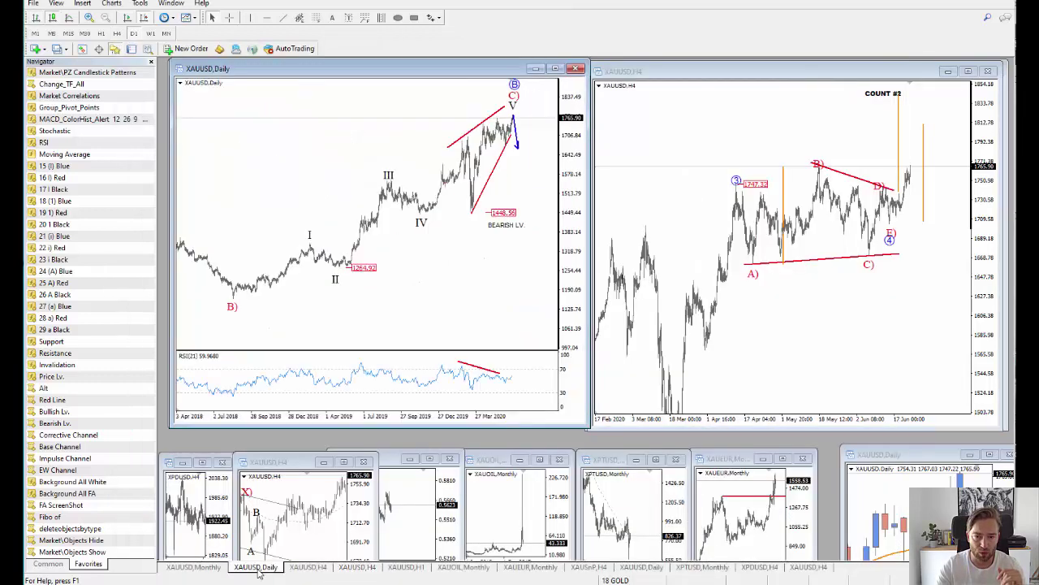
click(312, 568)
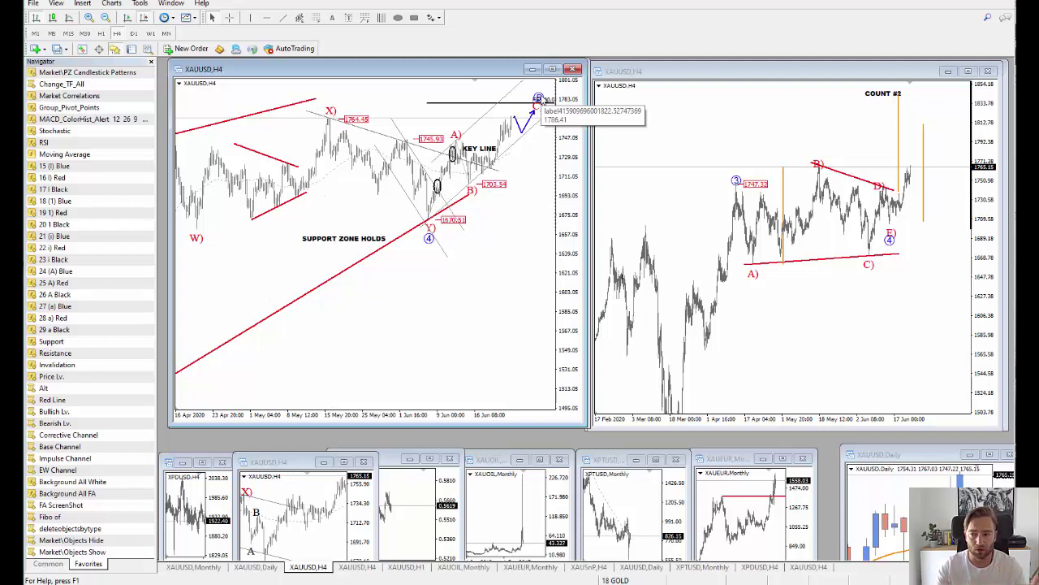
click(883, 266)
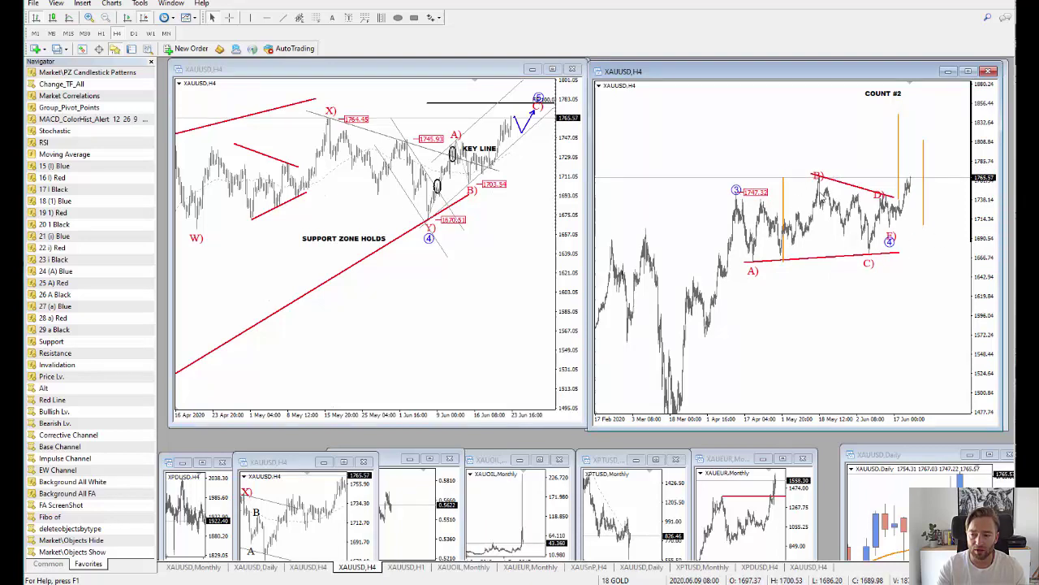
middle_click(914, 114)
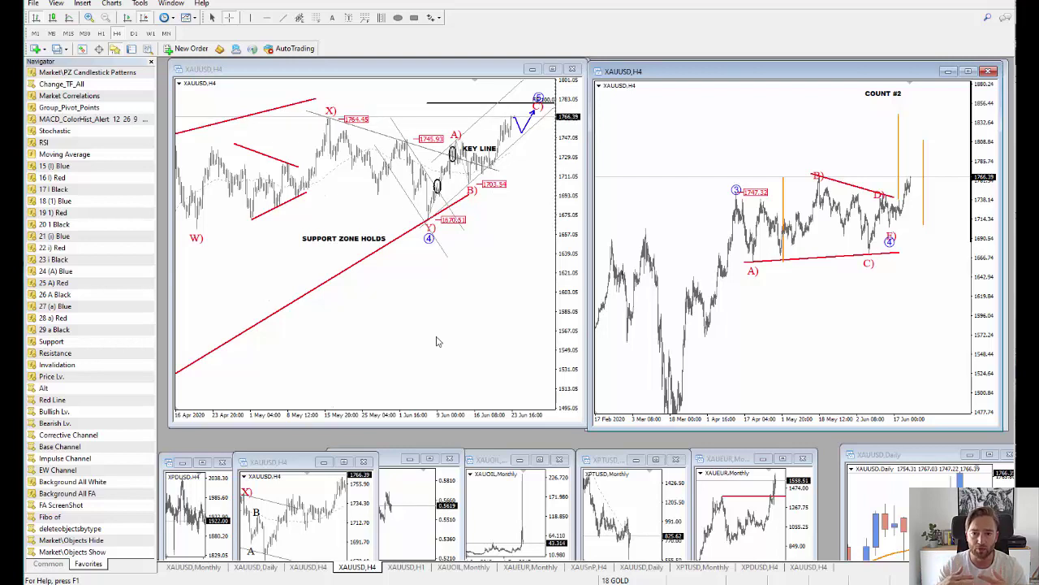
middle_click(517, 103)
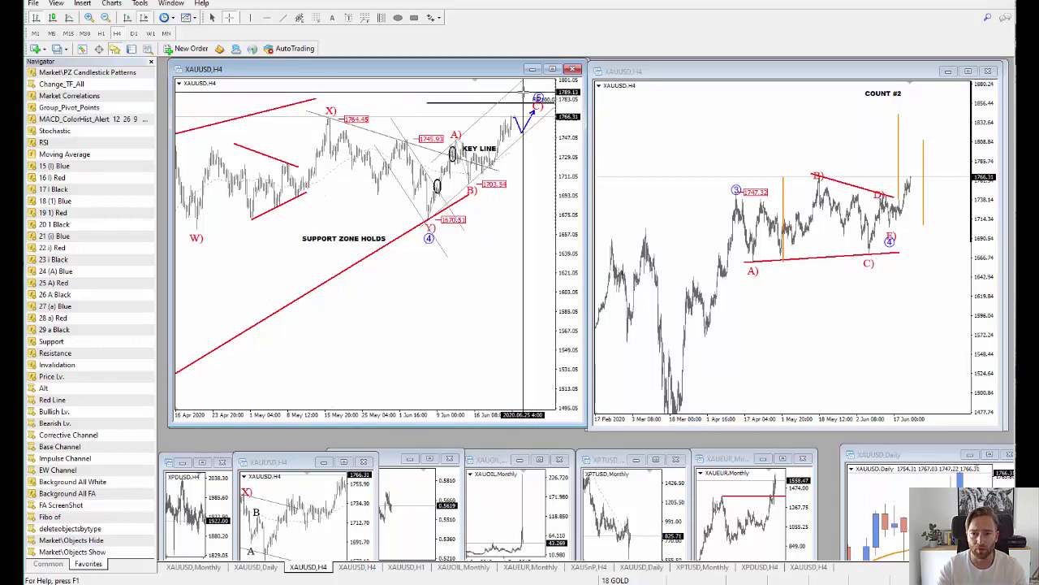
drag(526, 82, 533, 179)
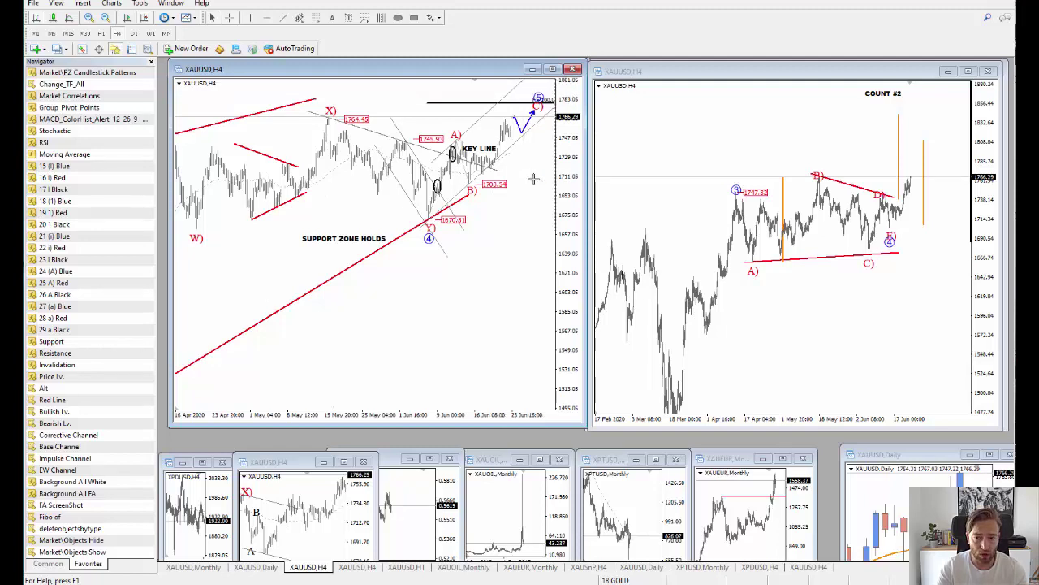
drag(536, 87, 538, 183)
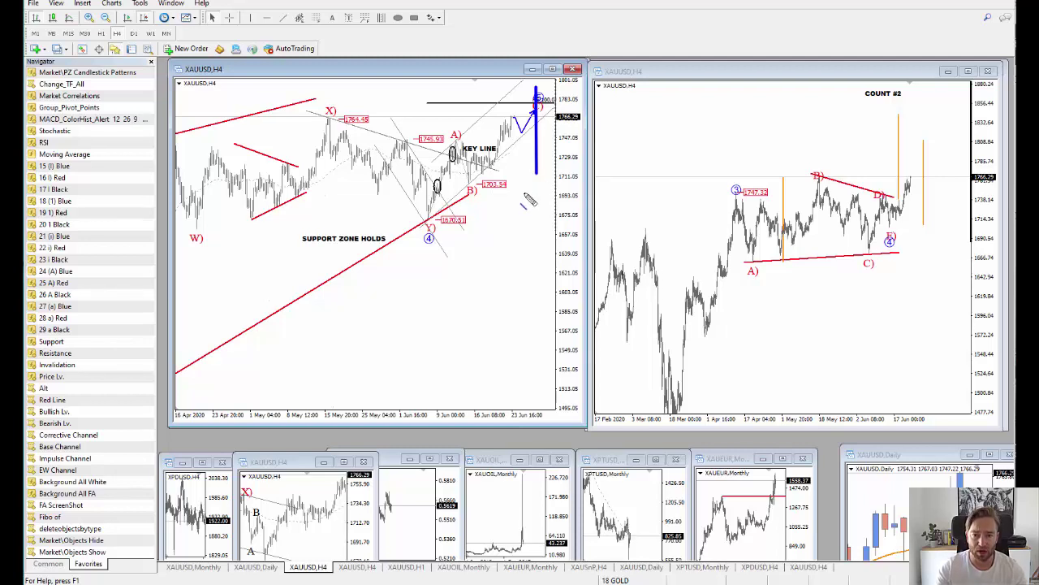
key(ctrl+z)
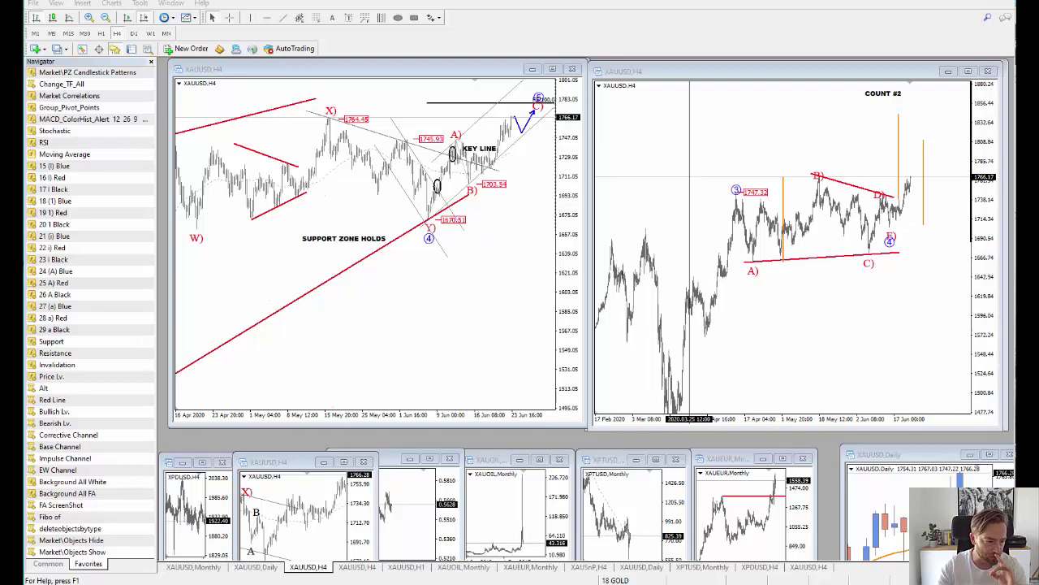
Switch to the ZN1! 10-Year T-Note versus SPX chart in the browser and select the upper red triangle line.
key(alt+Tab)
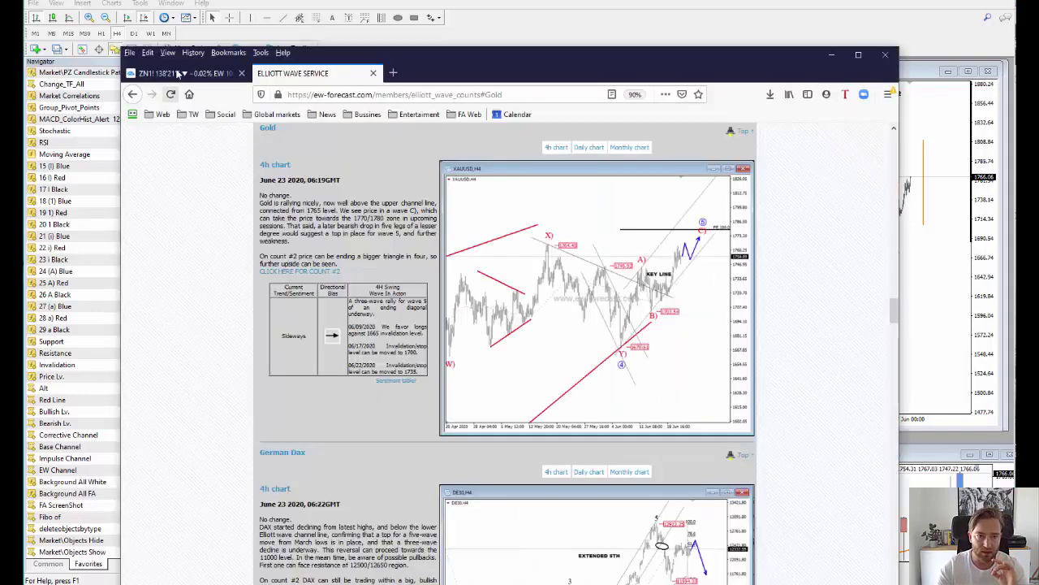
click(175, 73)
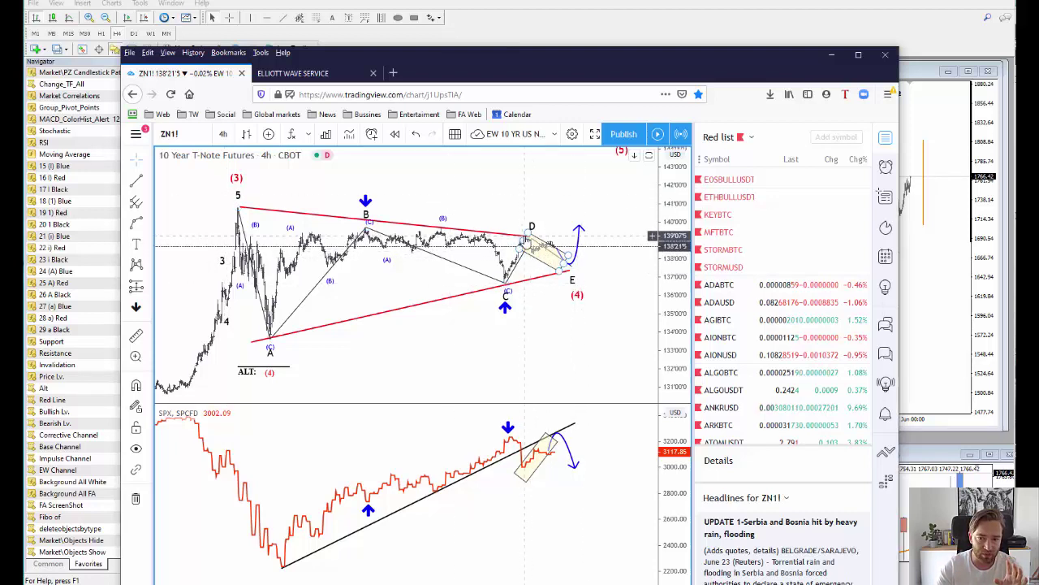
click(517, 235)
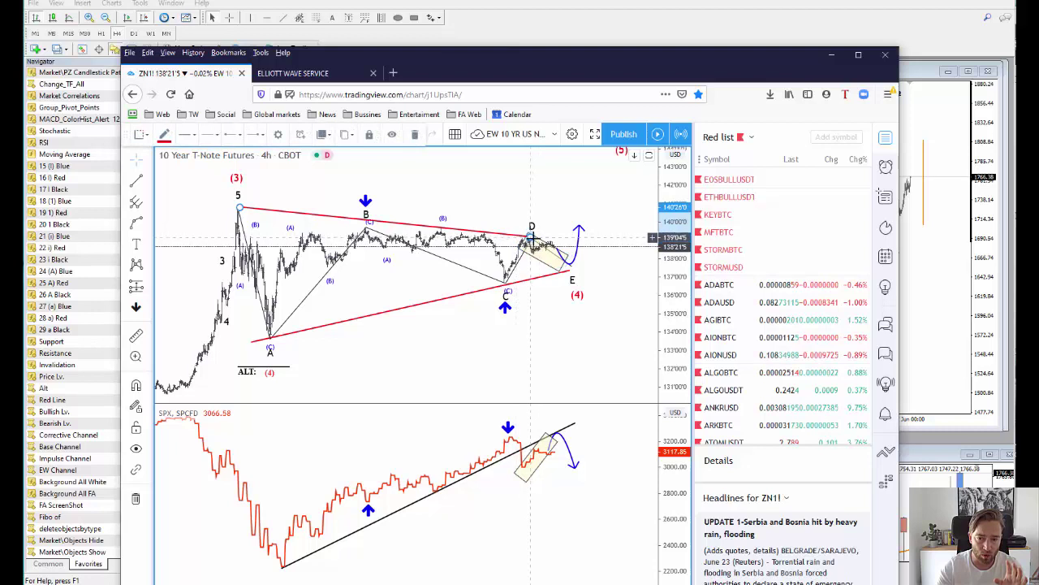
Extend the upper red triangle line past point E, review the SPX projection drawings, and raise the browser window.
drag(529, 237, 610, 246)
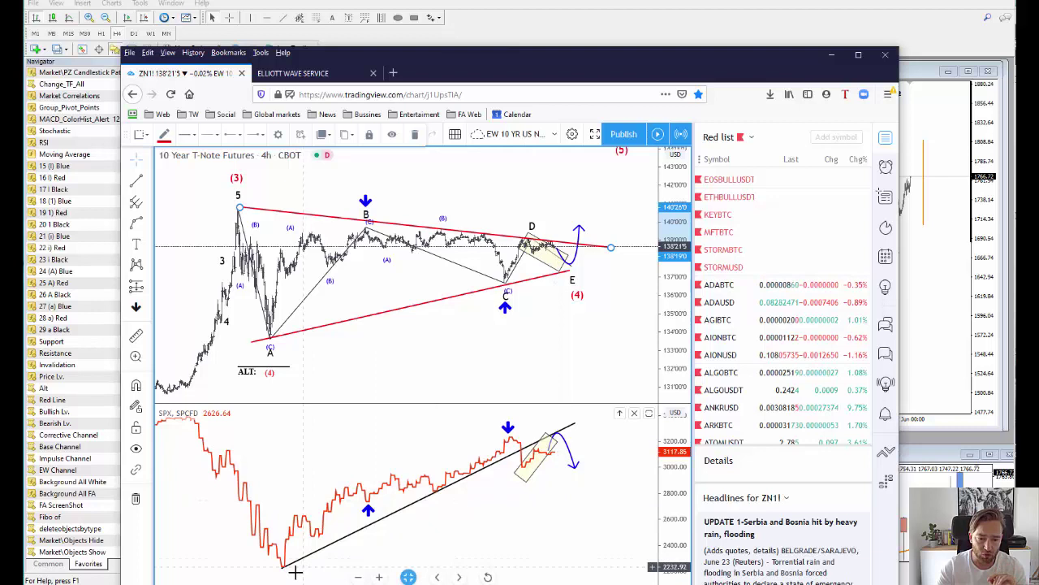
click(534, 445)
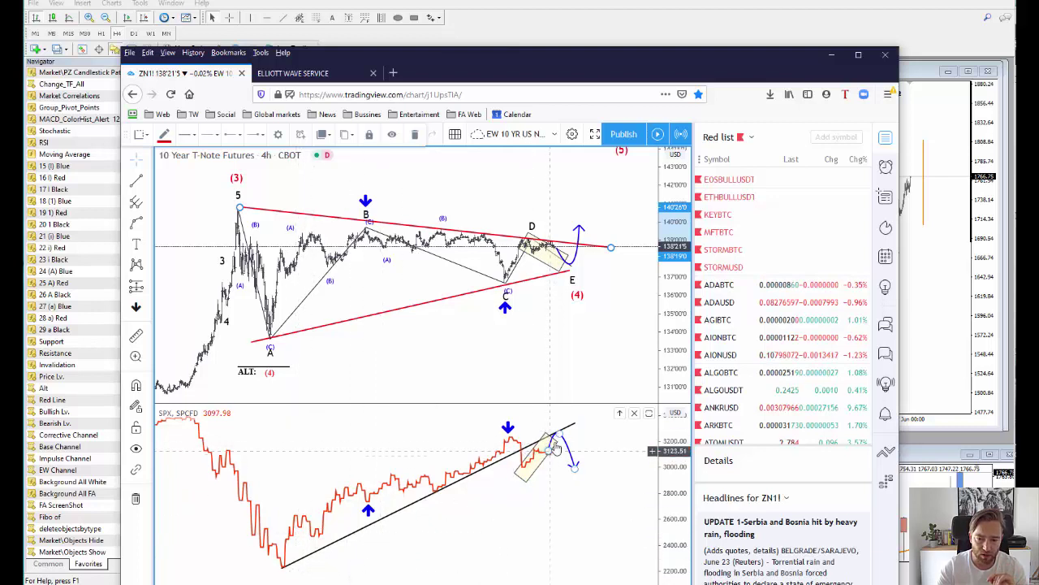
click(553, 444)
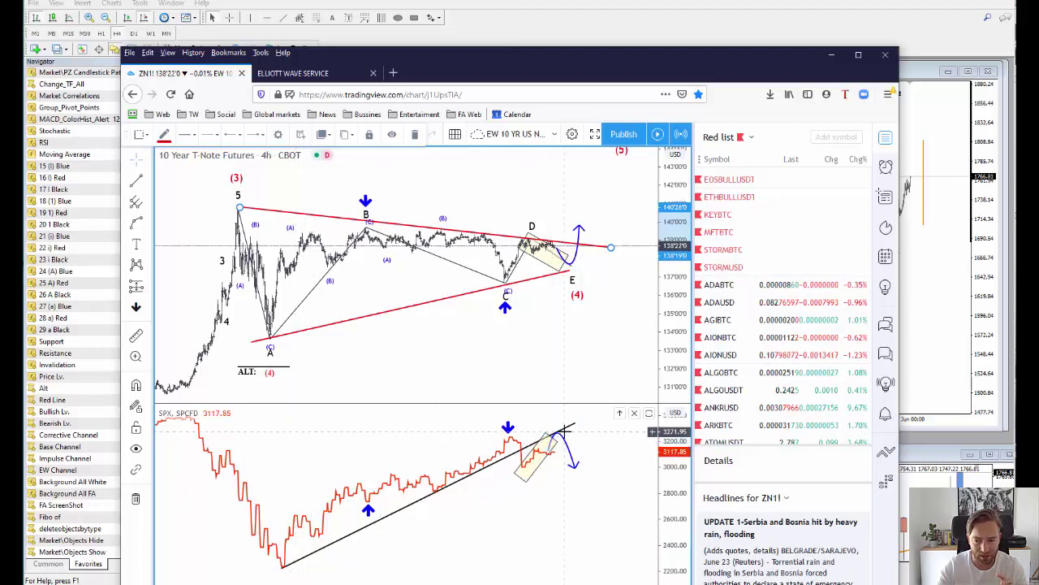
click(509, 437)
key(Escape)
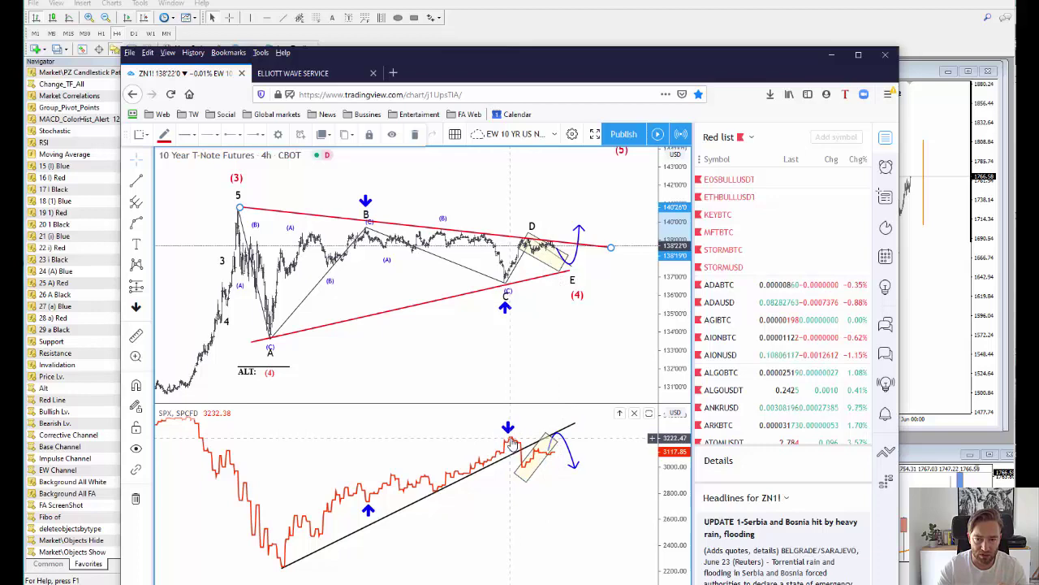
drag(481, 61, 493, 9)
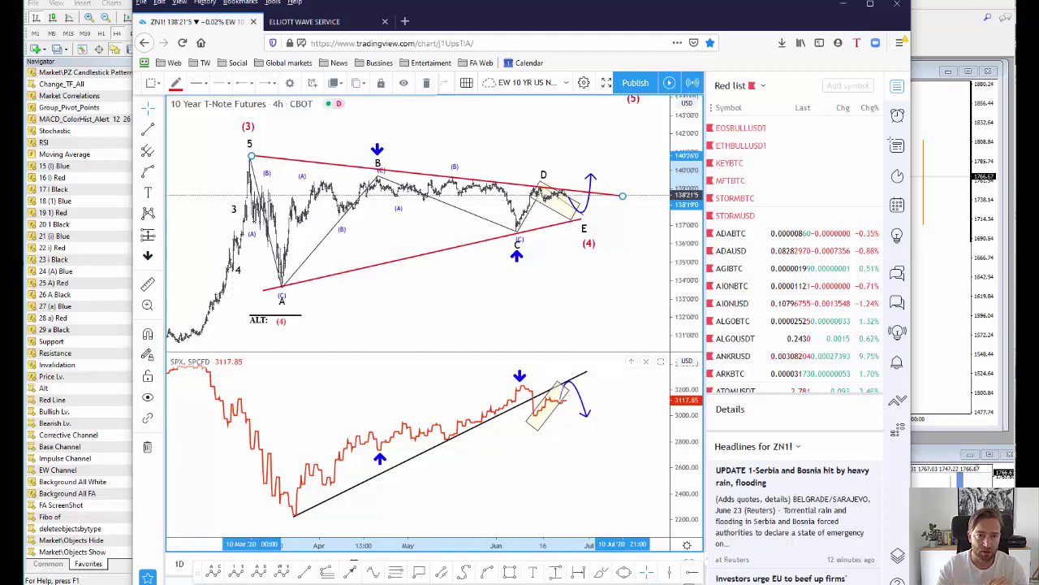
Load the 21 SP500 chart profile, raise the II label beside B, and move the daily window aside.
key(alt+Tab)
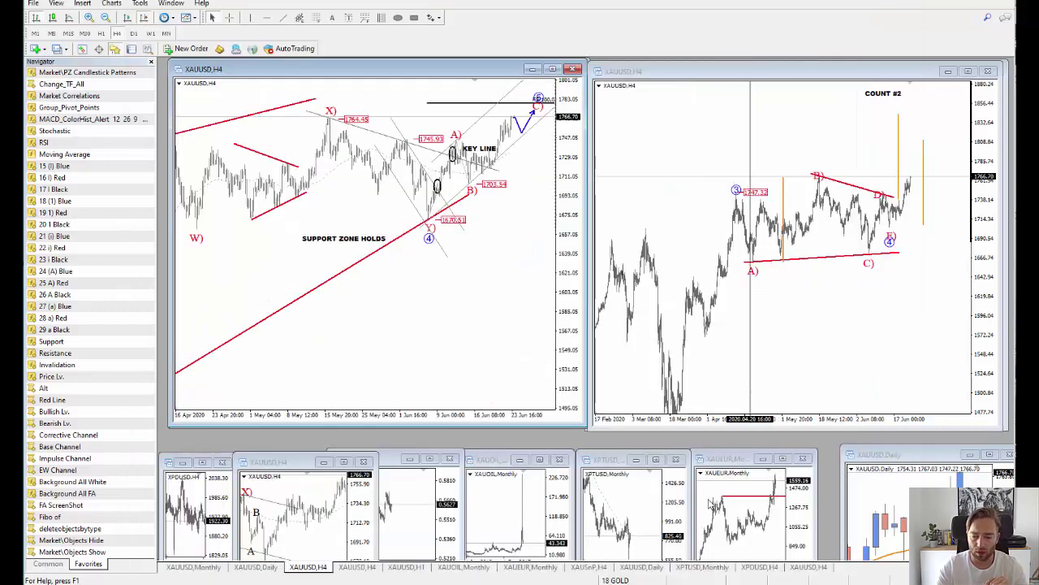
click(625, 580)
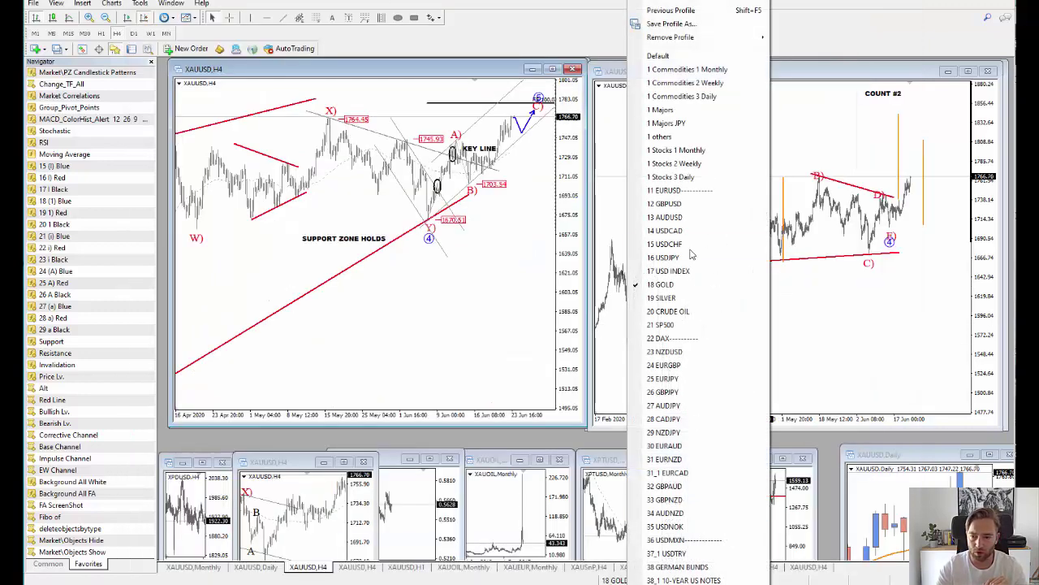
click(691, 324)
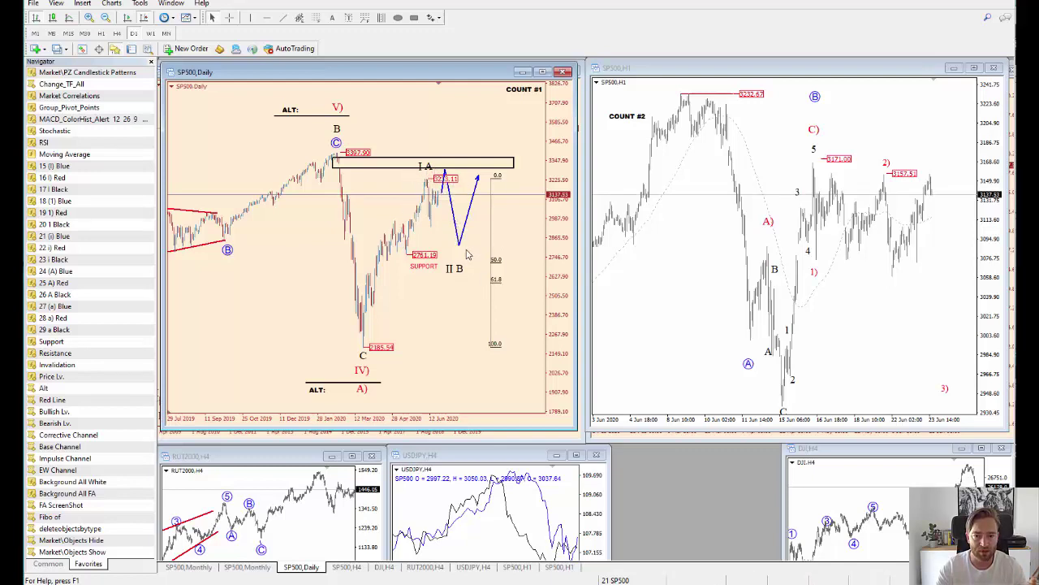
drag(450, 268, 462, 256)
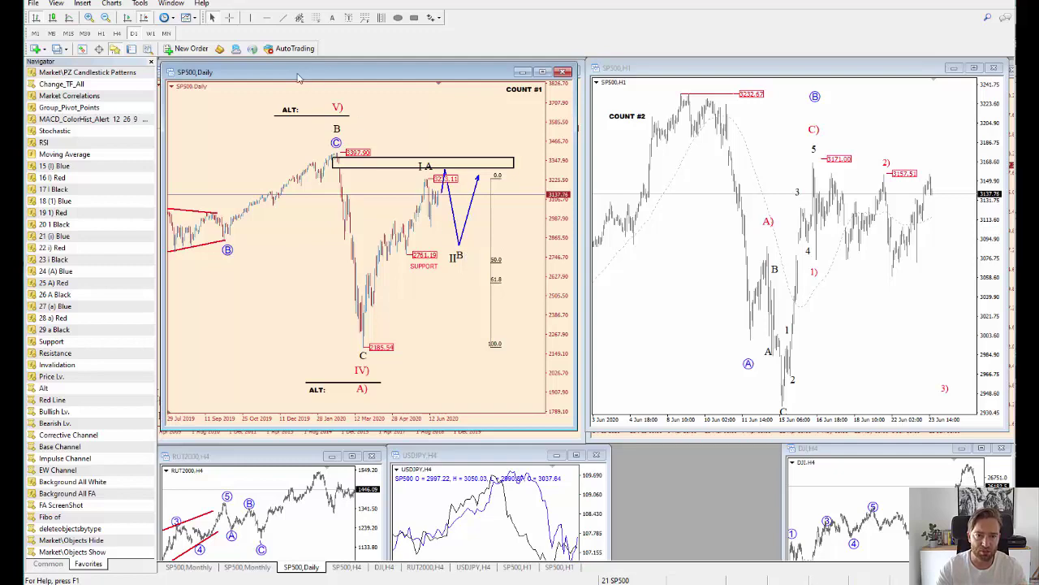
drag(298, 75, 727, 75)
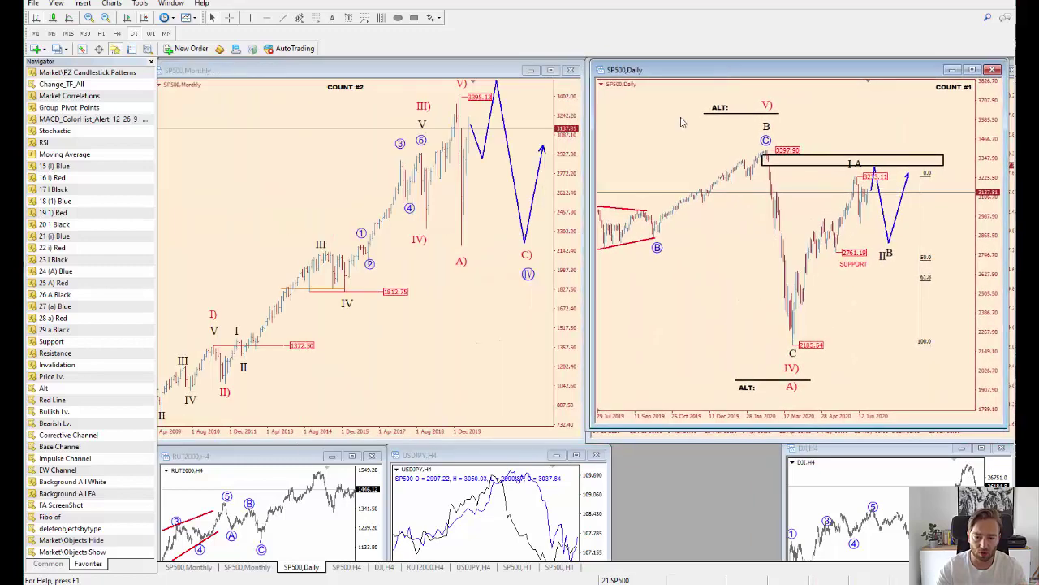
Place the SP500 H4 chart beside the daily and lower the blue projection's end onto the C target.
click(348, 567)
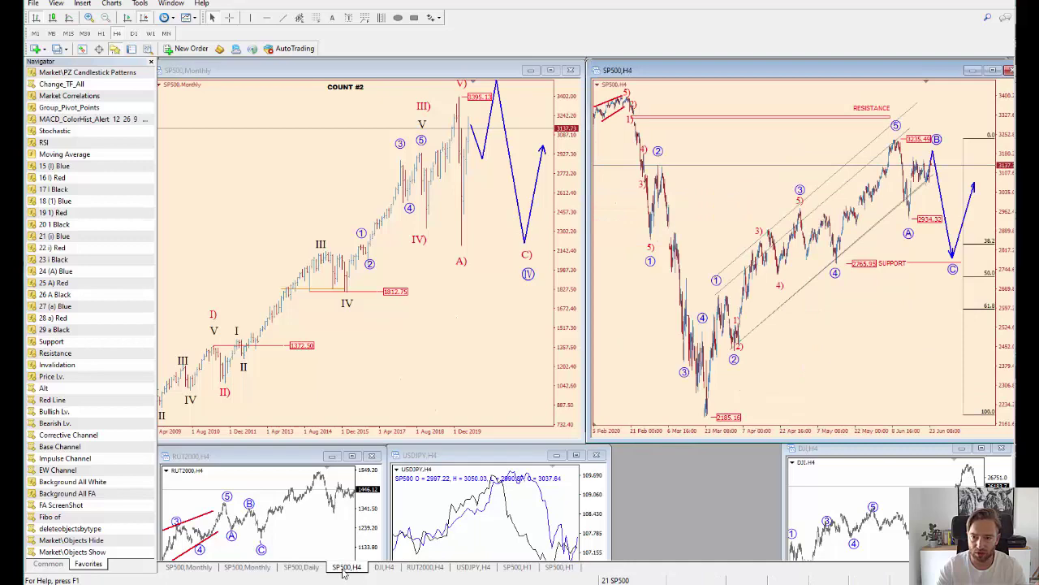
drag(764, 73, 310, 69)
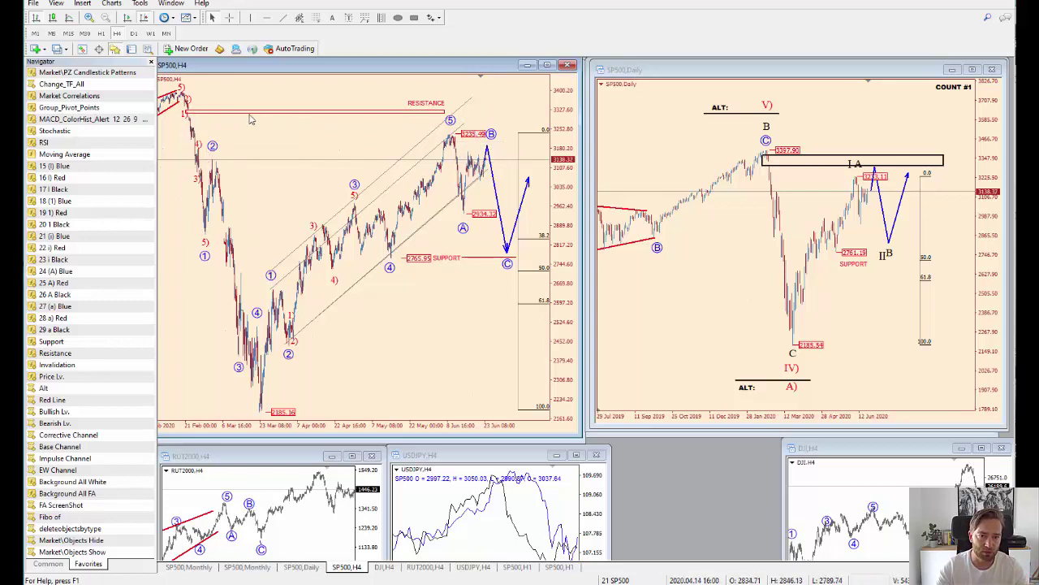
middle_click(193, 109)
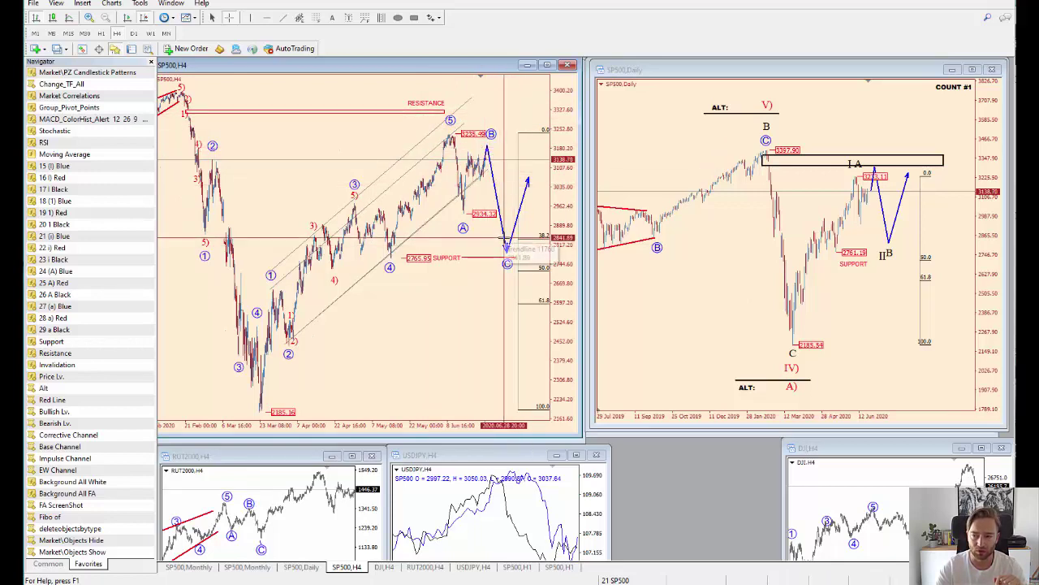
drag(506, 243, 507, 253)
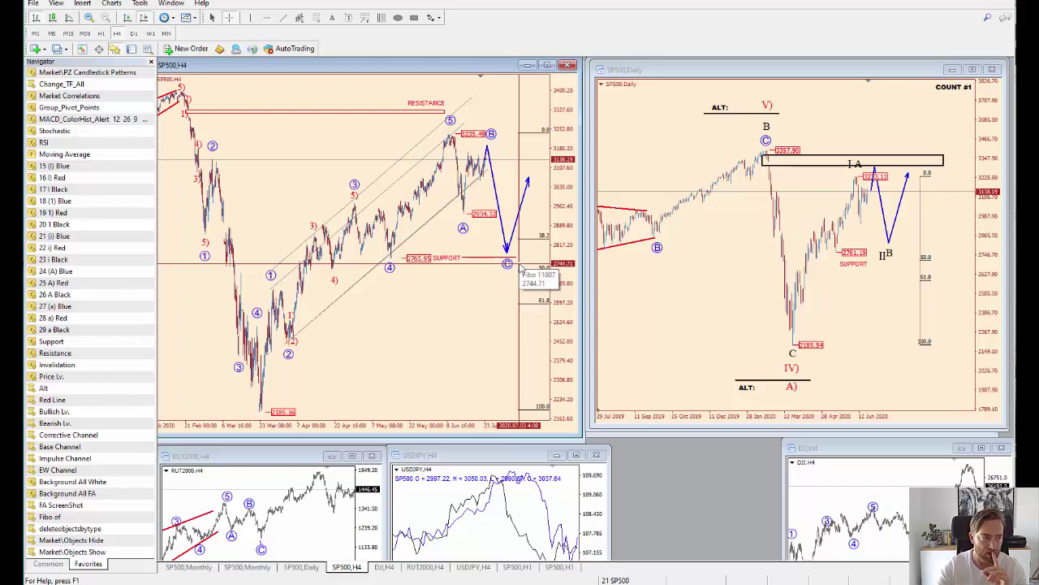
click(615, 580)
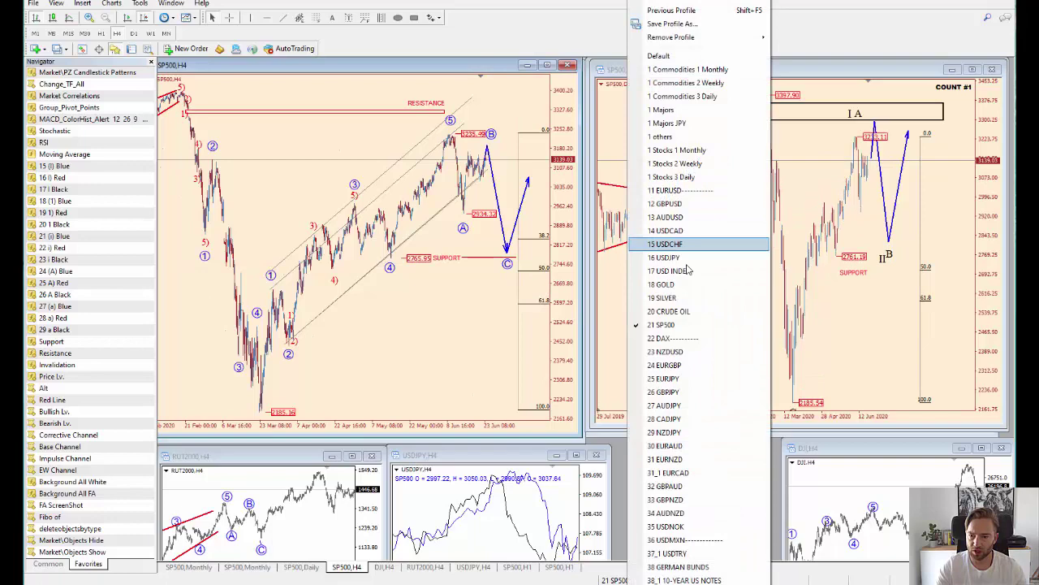
Load the 24 EURGBP profile, rescale the daily chart to fit all labels and the last year, then show EURGBP H4.
click(678, 364)
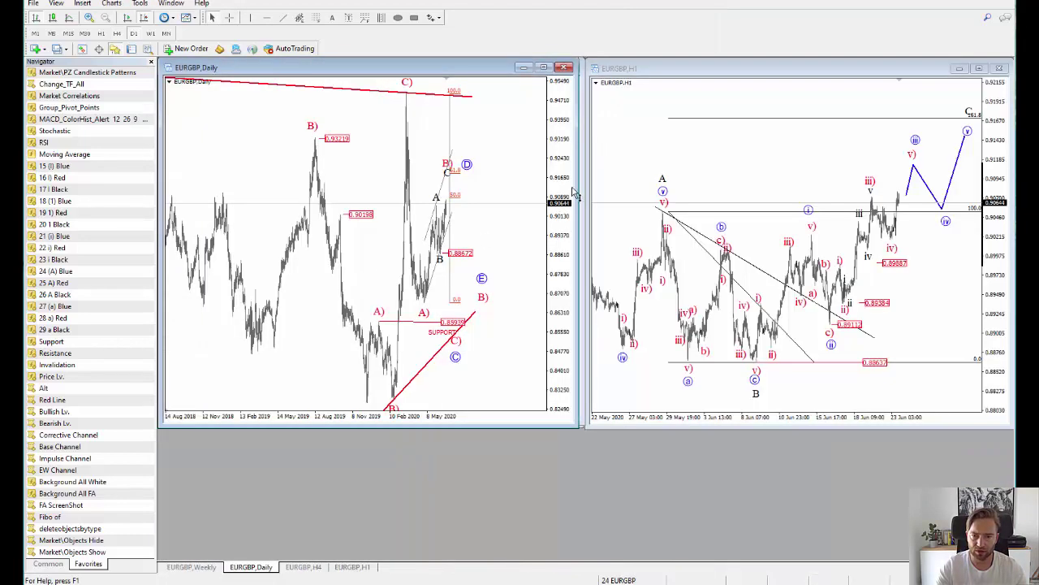
drag(572, 199, 552, 234)
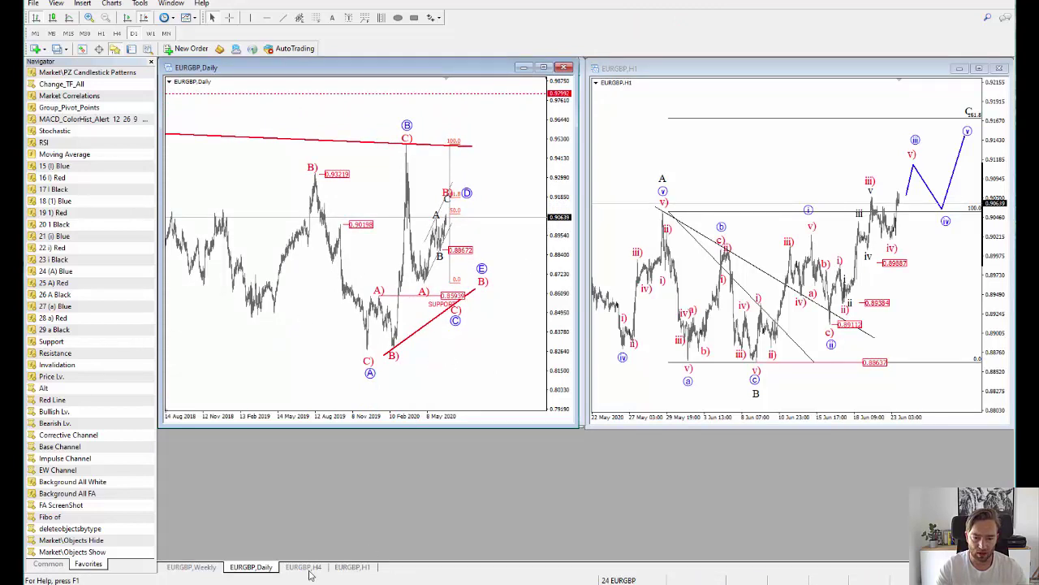
drag(410, 423, 359, 423)
middle_click(368, 214)
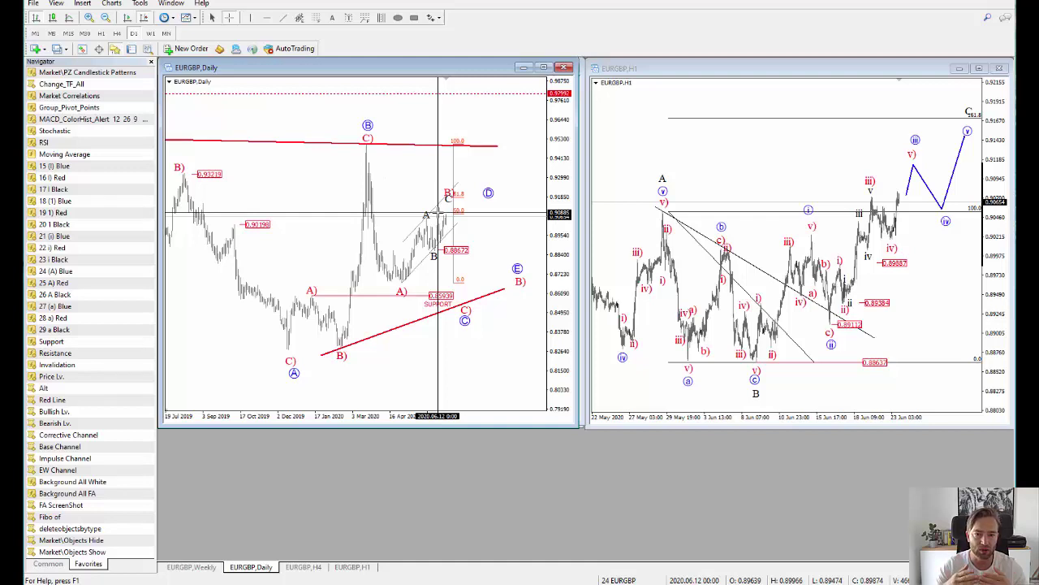
click(307, 567)
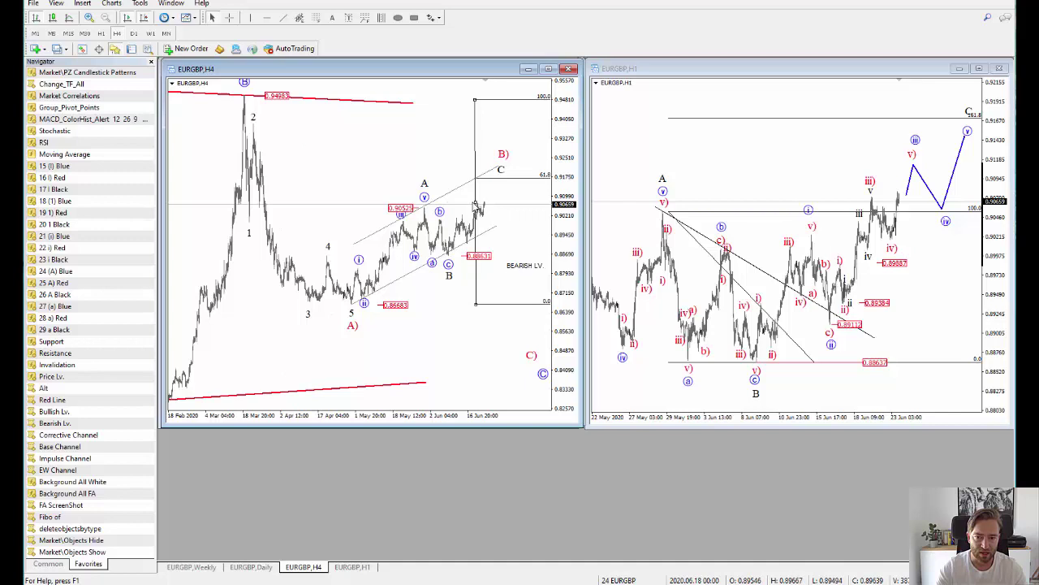
Shift the Fibonacci box right of the latest bars and measure the drop from the 0.91715 level to price.
drag(476, 207, 501, 207)
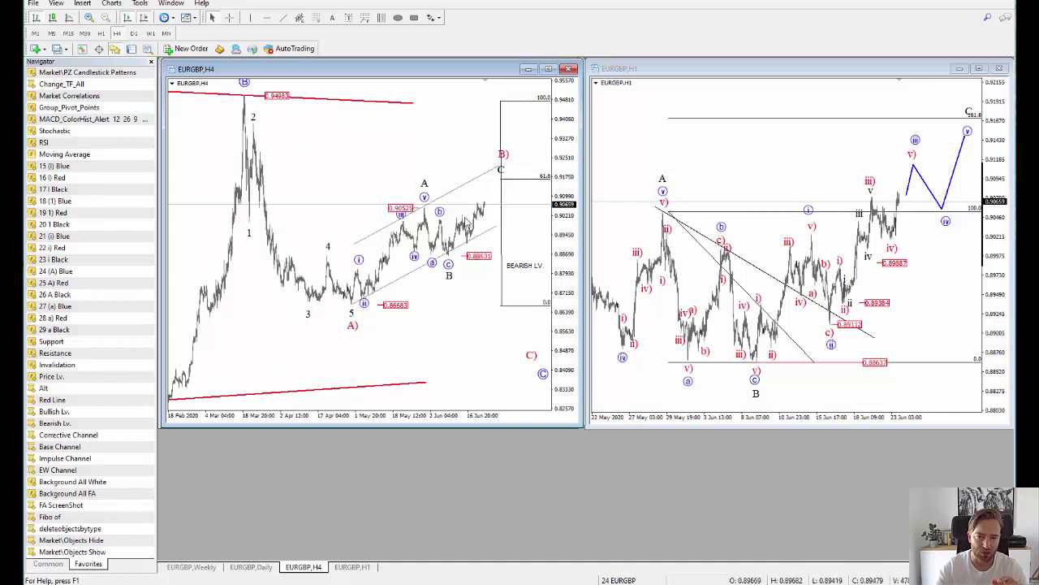
middle_click(497, 187)
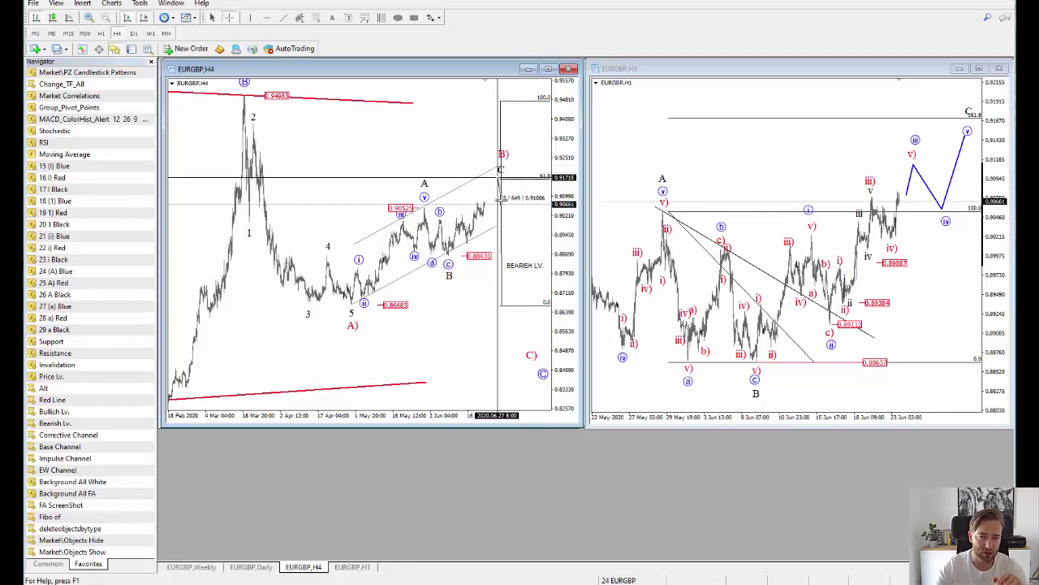
drag(497, 177, 497, 226)
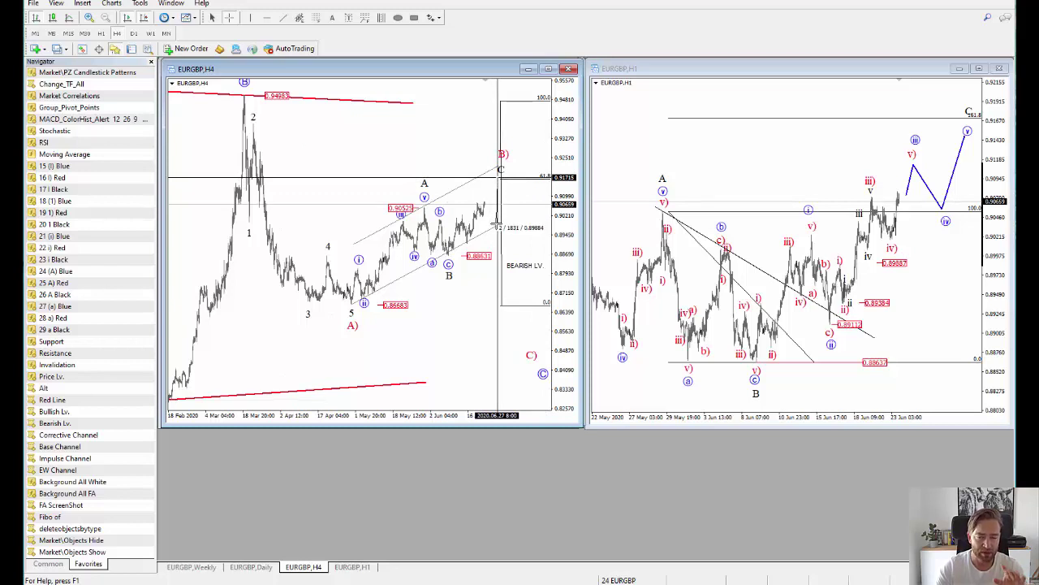
drag(497, 227, 497, 226)
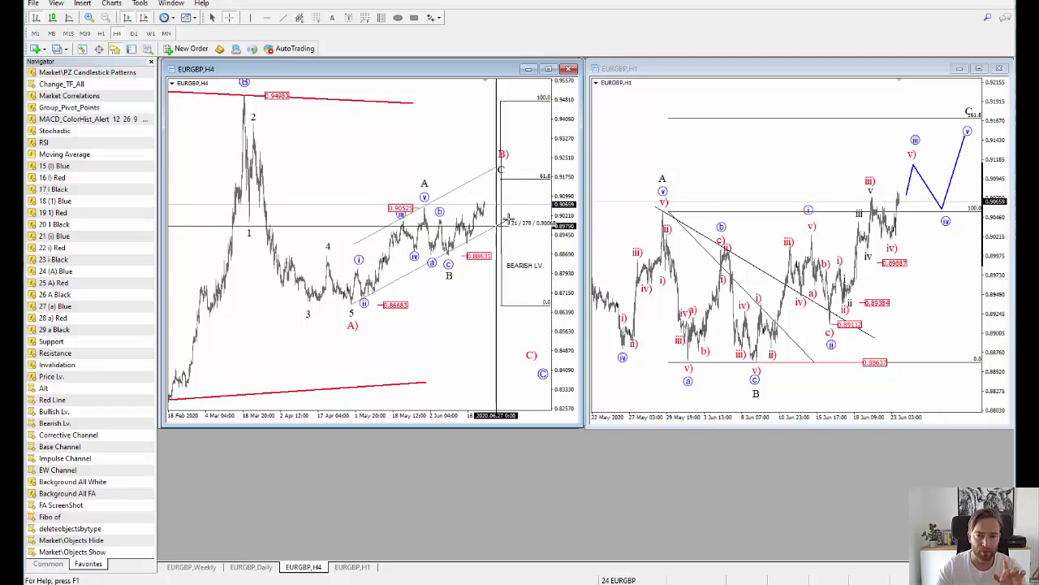
click(497, 225)
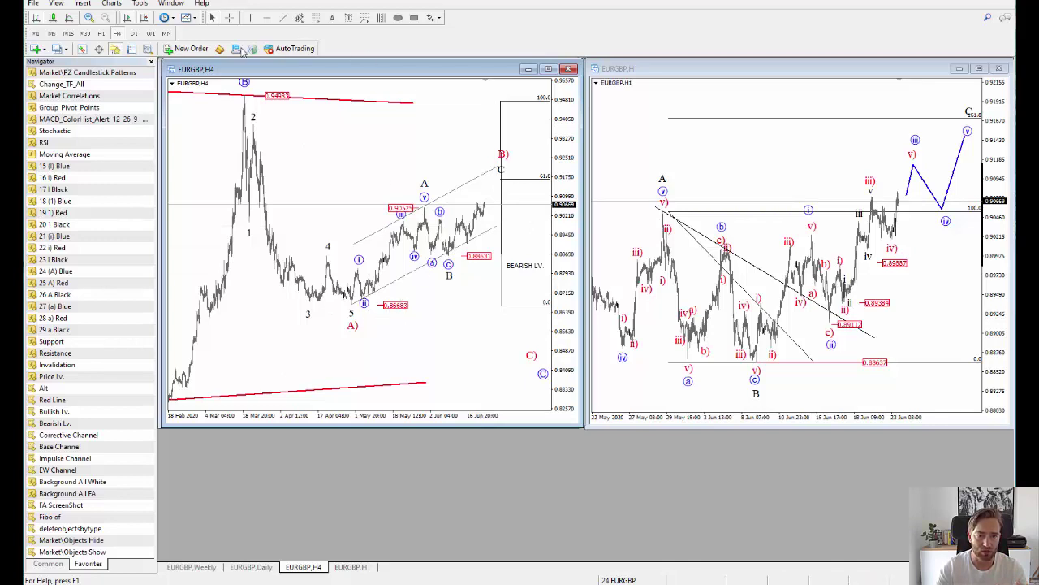
Review the EURGBP weekly count compressed to show all labels, then show the daily chart and activate H1.
click(207, 567)
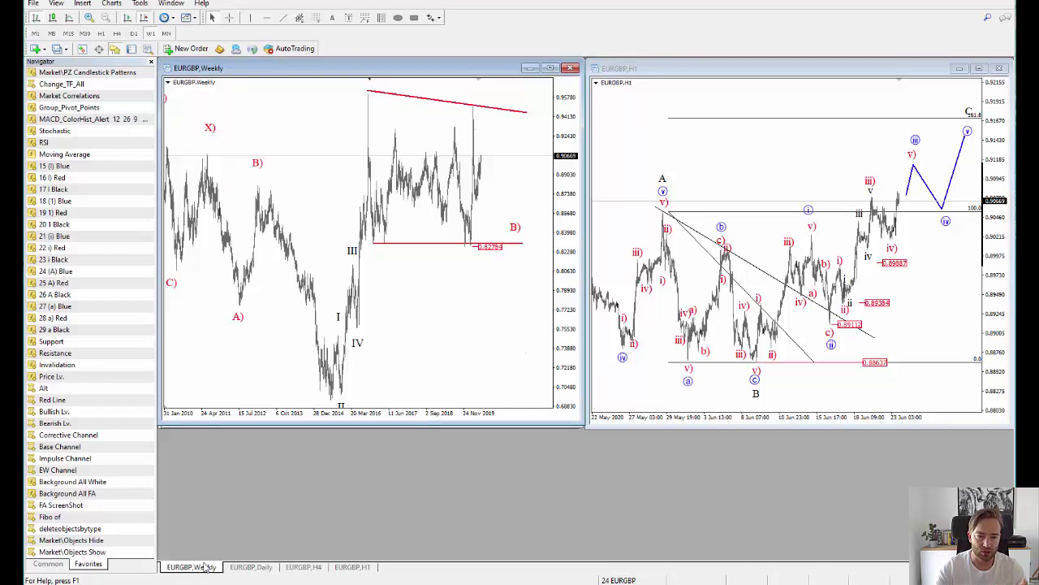
drag(562, 227, 559, 241)
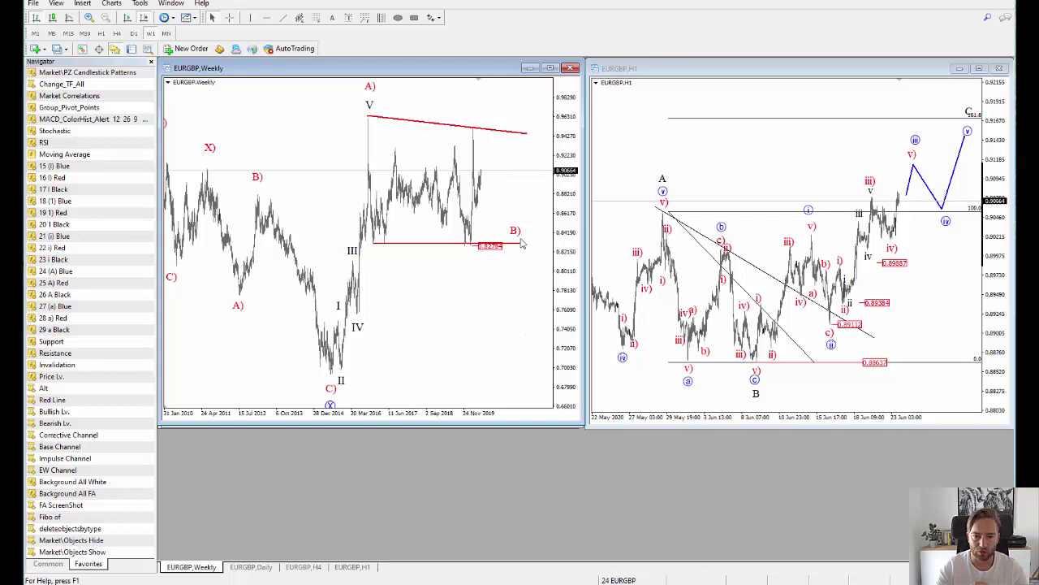
click(271, 567)
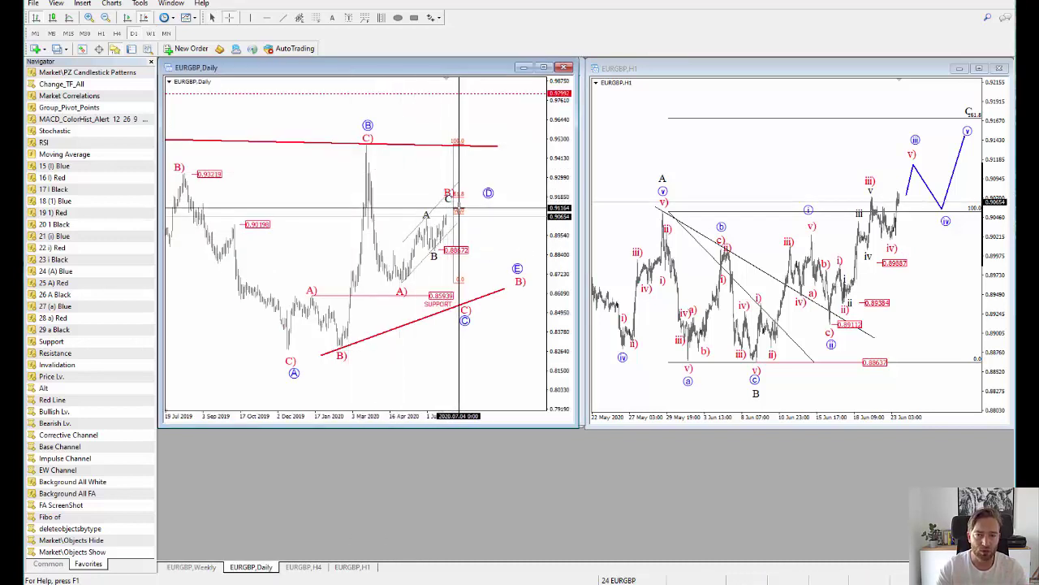
click(768, 155)
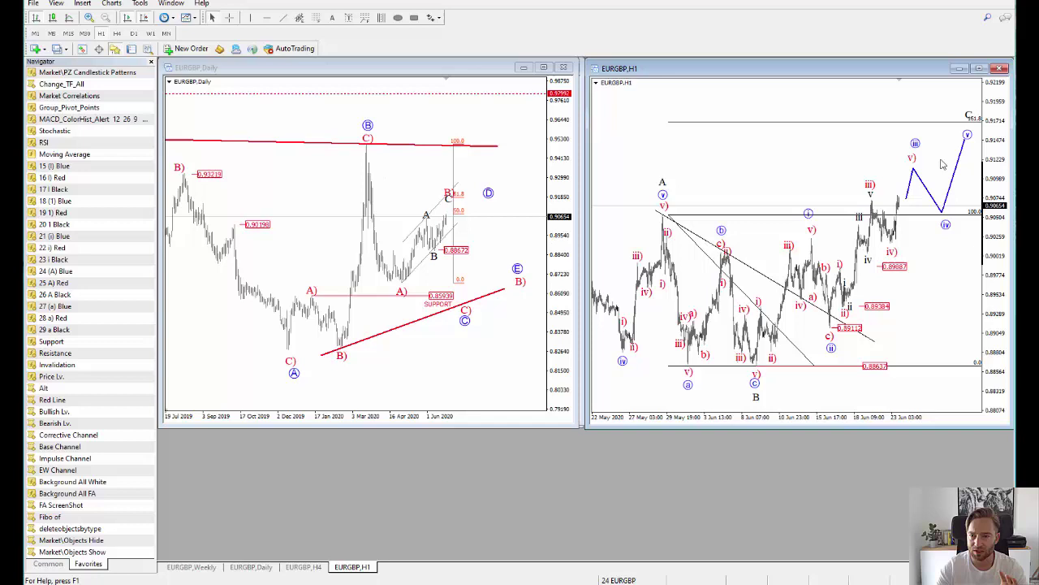
Turn on the crosshair on the EURGBP H1 chart and switch the left pane back to EURGBP H4.
middle_click(753, 382)
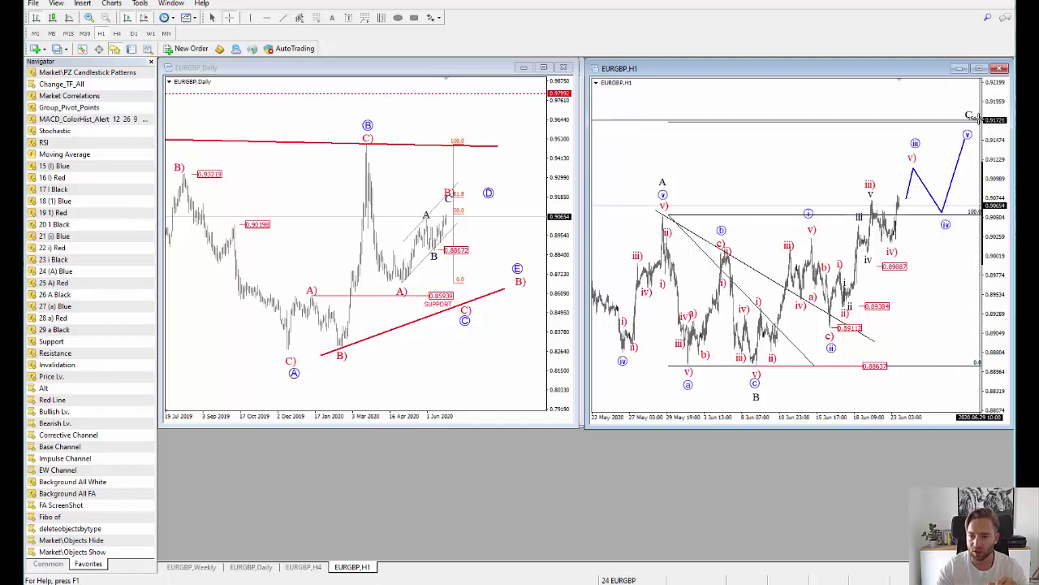
click(313, 566)
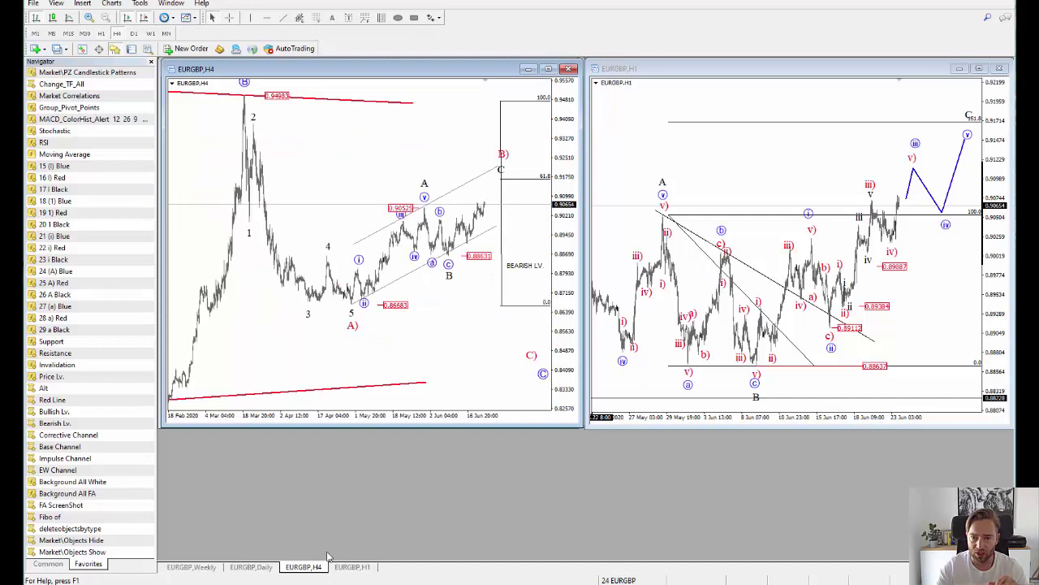